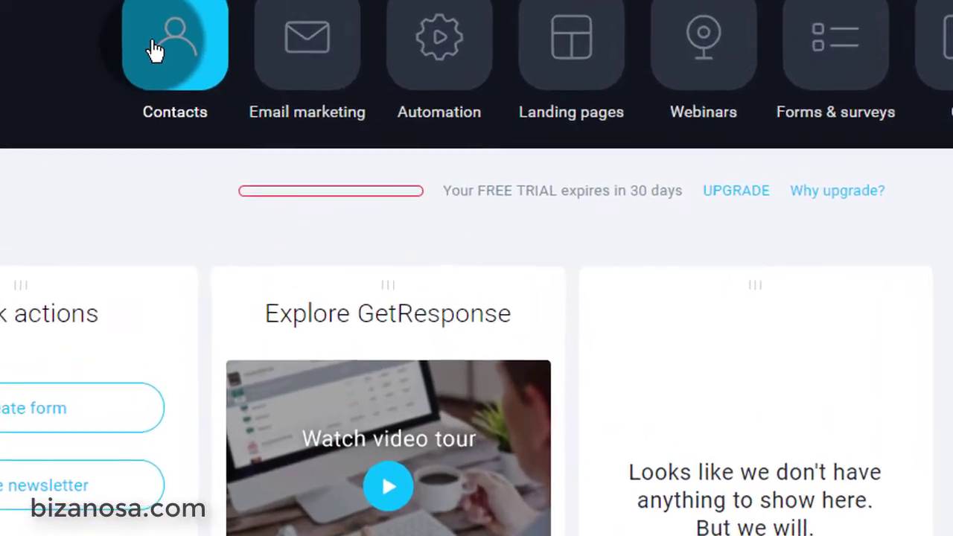
- From Contacts' empty Custom fields tab, begin a new custom field called 'terms'
click(153, 49)
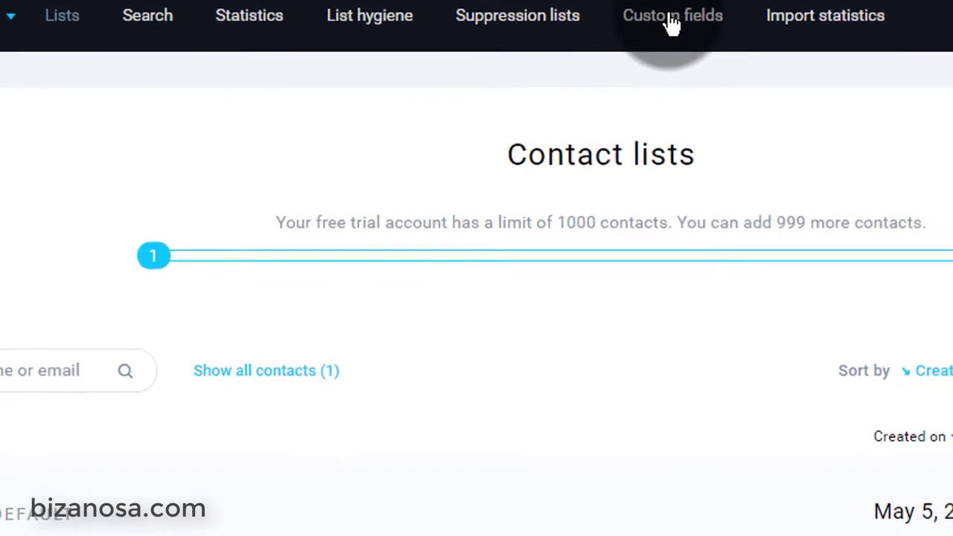
click(673, 22)
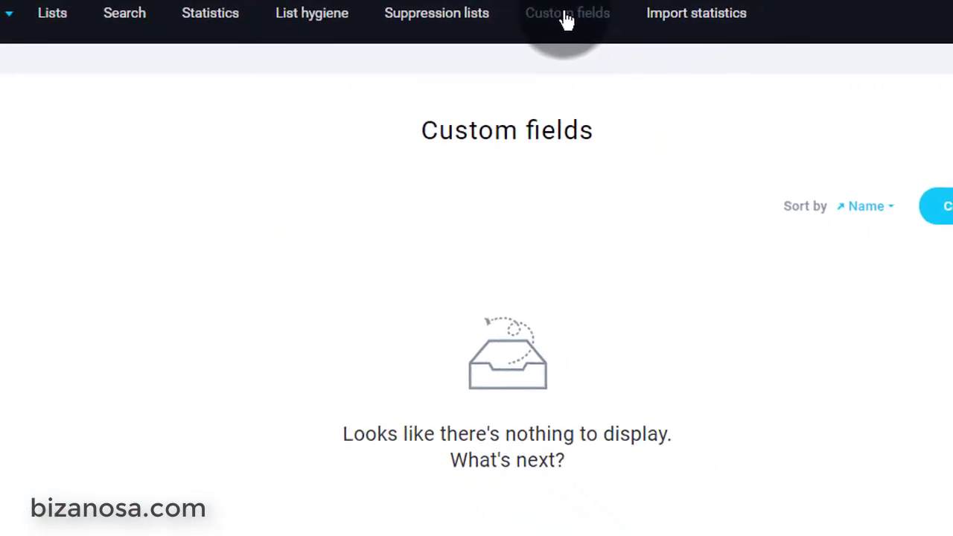
click(413, 177)
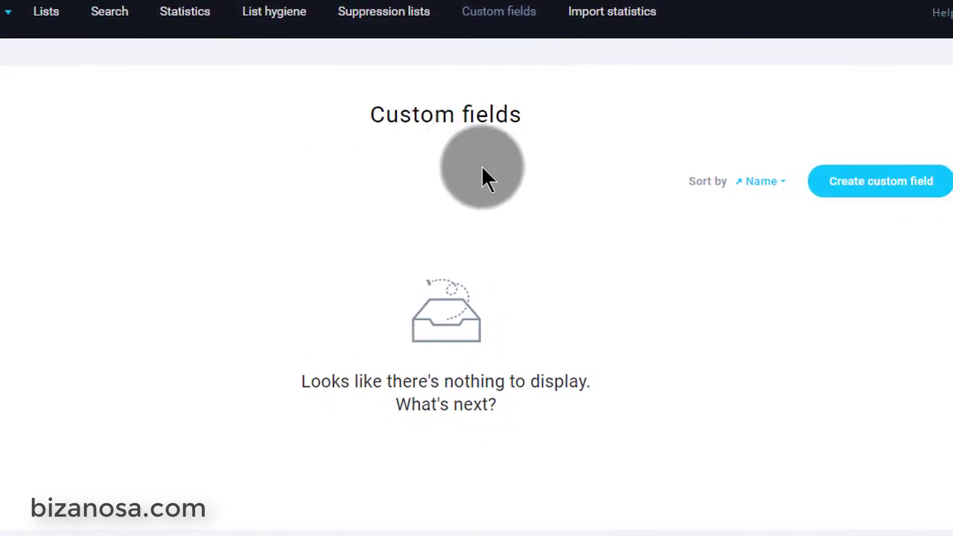
click(896, 189)
text(terms)
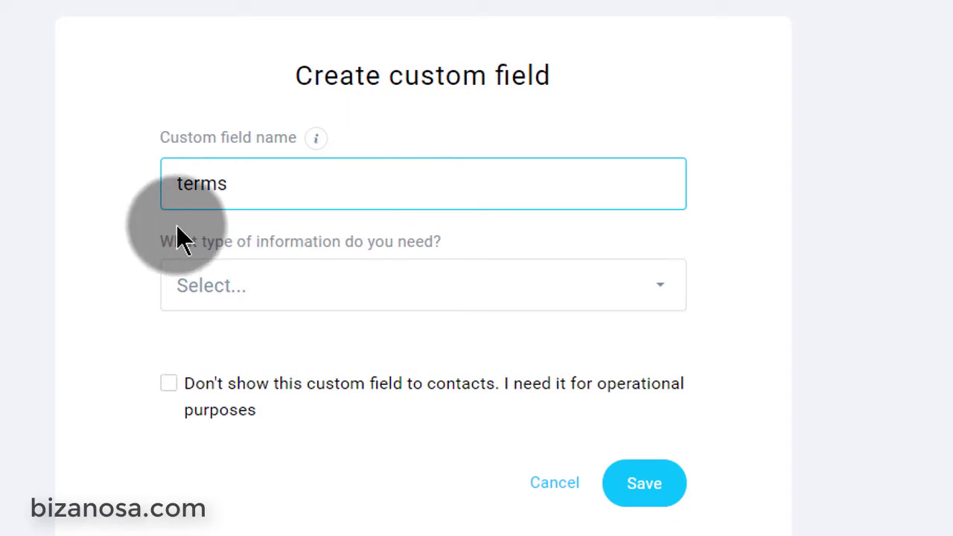
- Choose Text as the terms field's information type
click(231, 286)
click(230, 285)
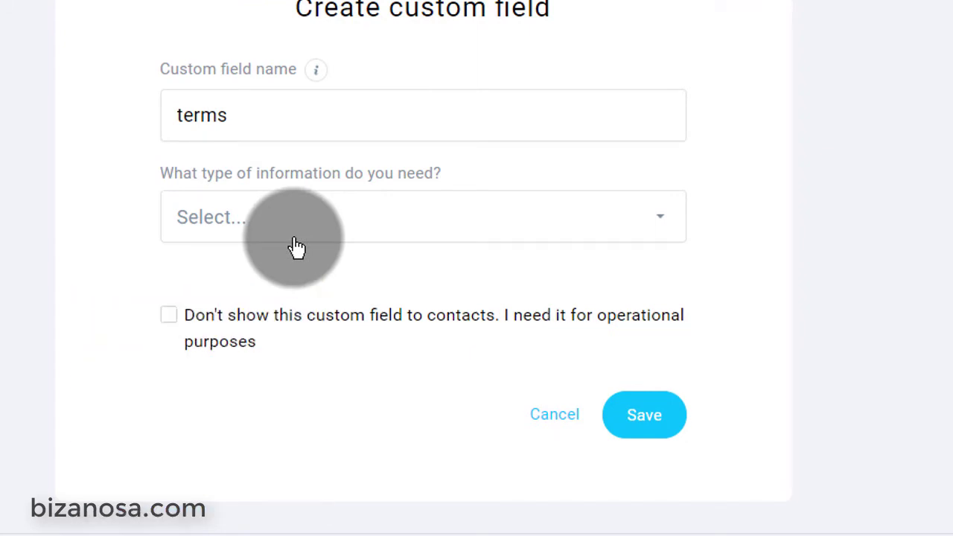
click(258, 222)
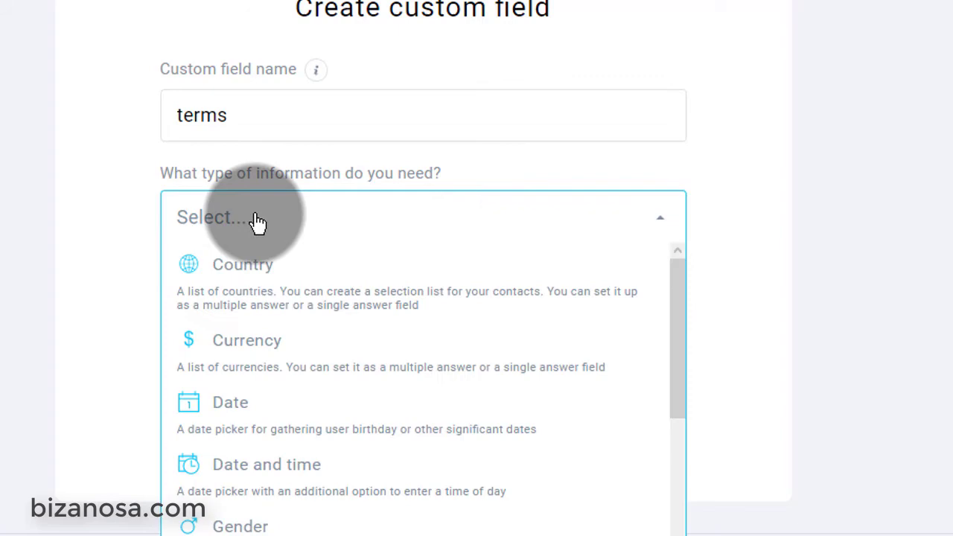
scroll(312, 276, down, 5)
scroll(328, 287, up, 5)
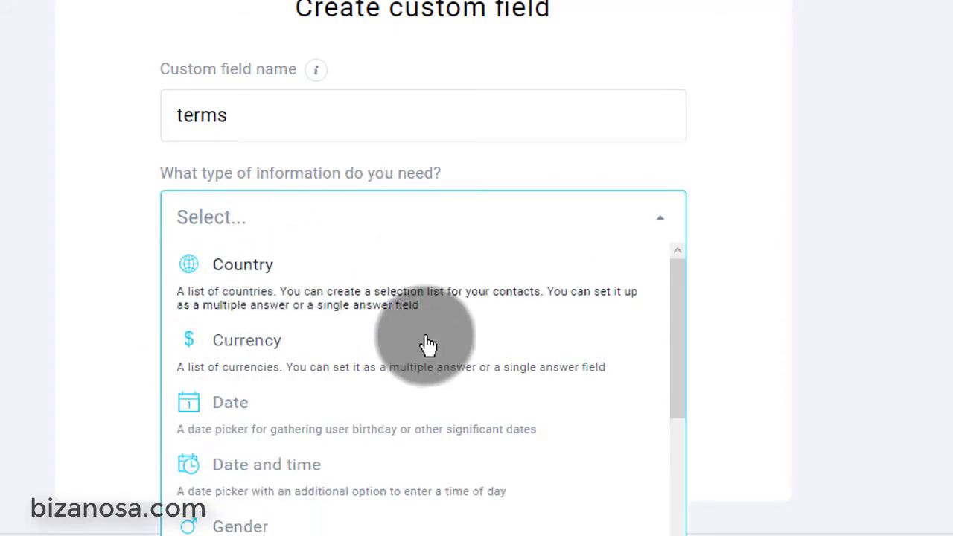
drag(340, 302, 291, 368)
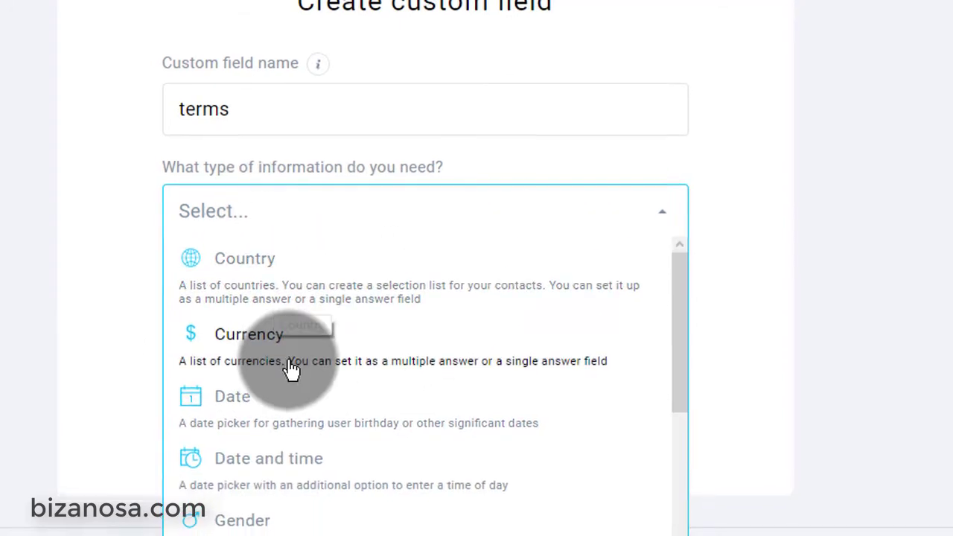
scroll(290, 369, down, 5)
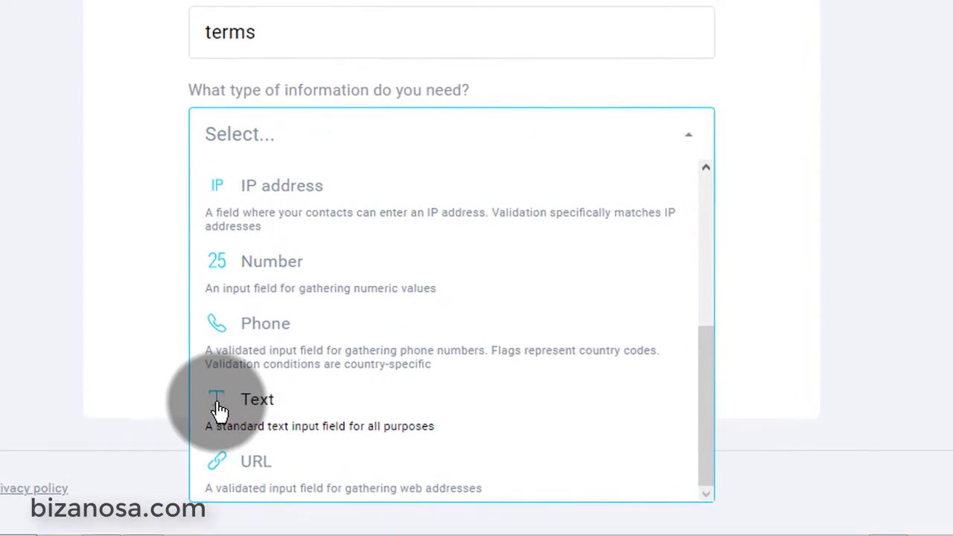
click(279, 421)
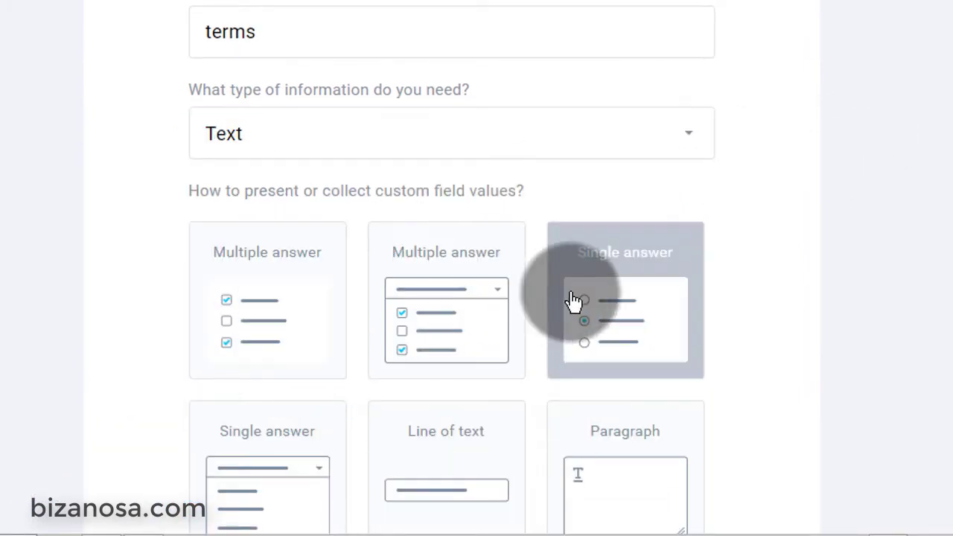
scroll(886, 213, down, 2)
scroll(886, 213, down, 3)
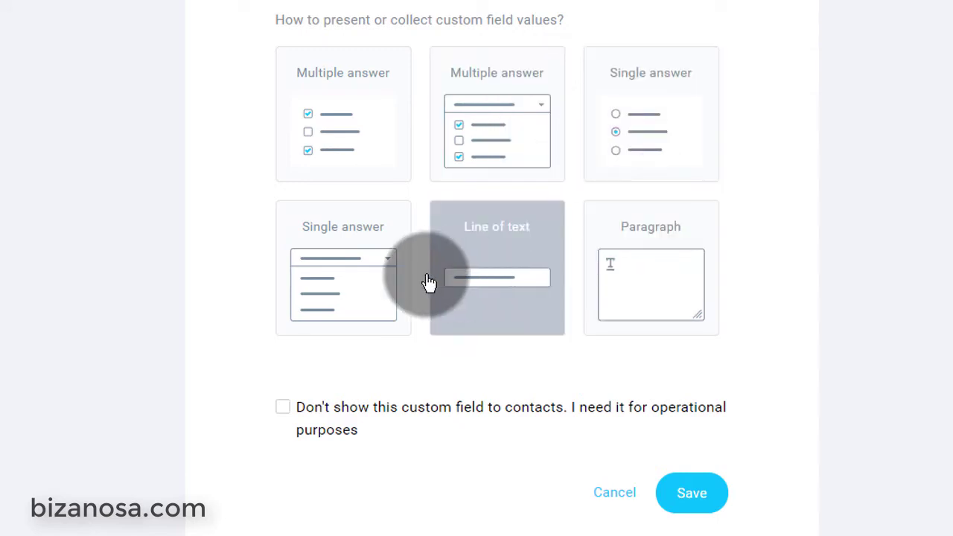
- Present the terms field as a checkbox Multiple answer field
click(353, 106)
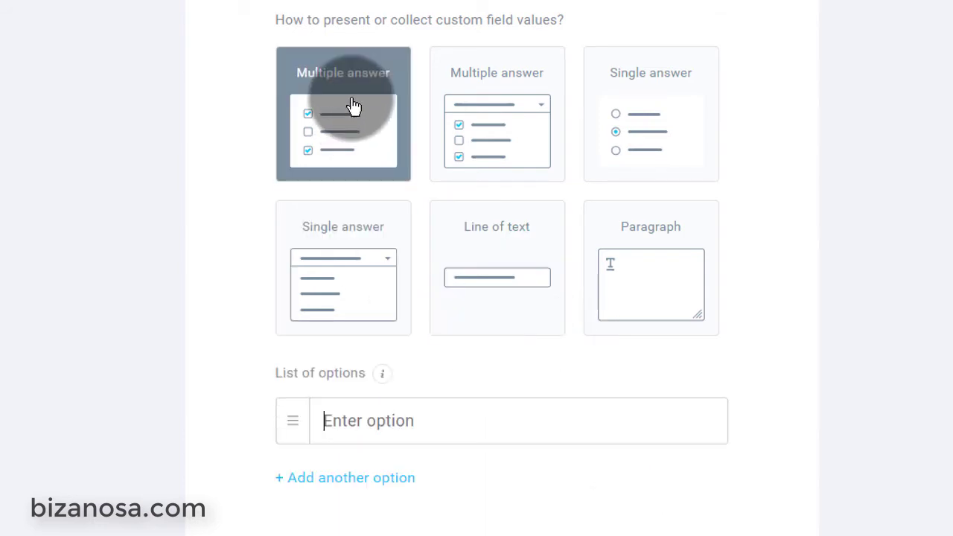
scroll(513, 327, down, 1)
scroll(528, 341, down, 2)
click(397, 237)
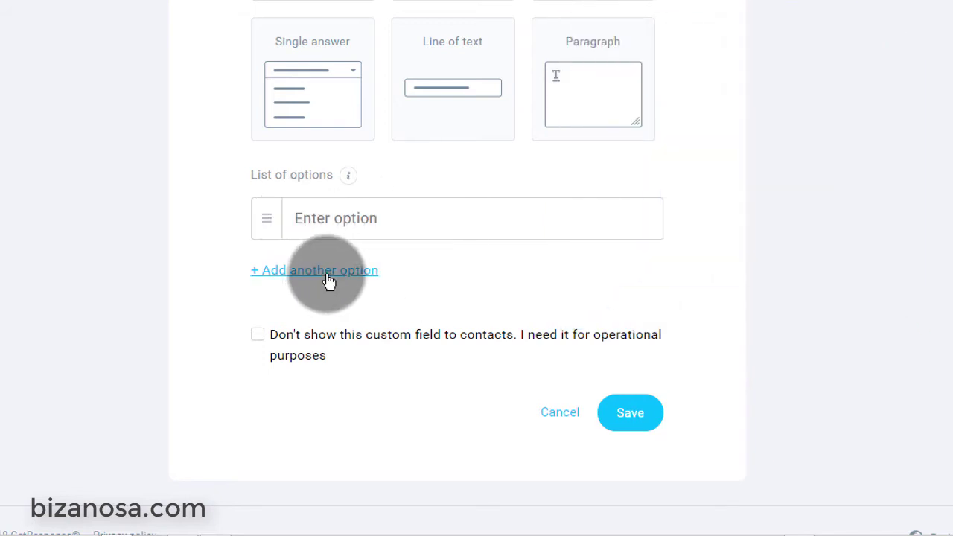
- Leave a single answer option reading 'I accept terms'
click(322, 273)
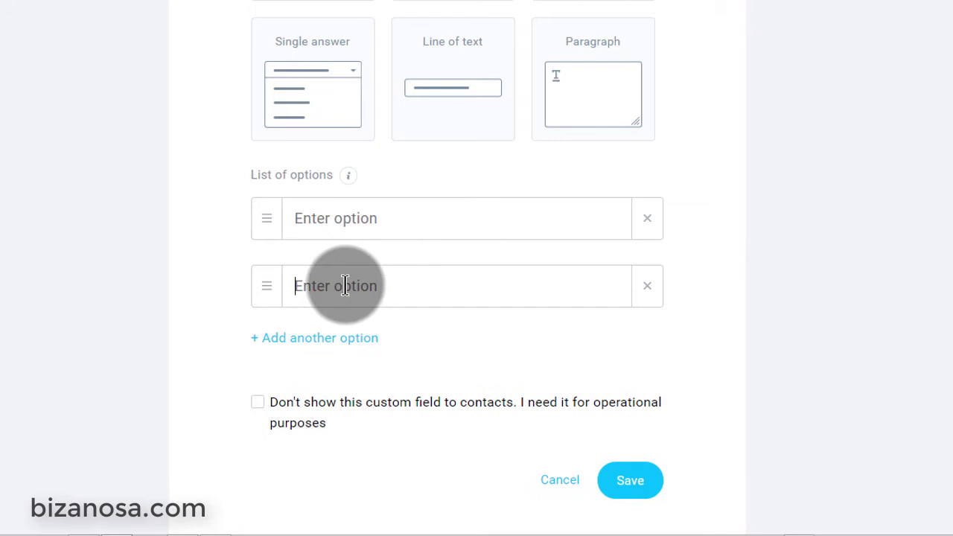
click(356, 339)
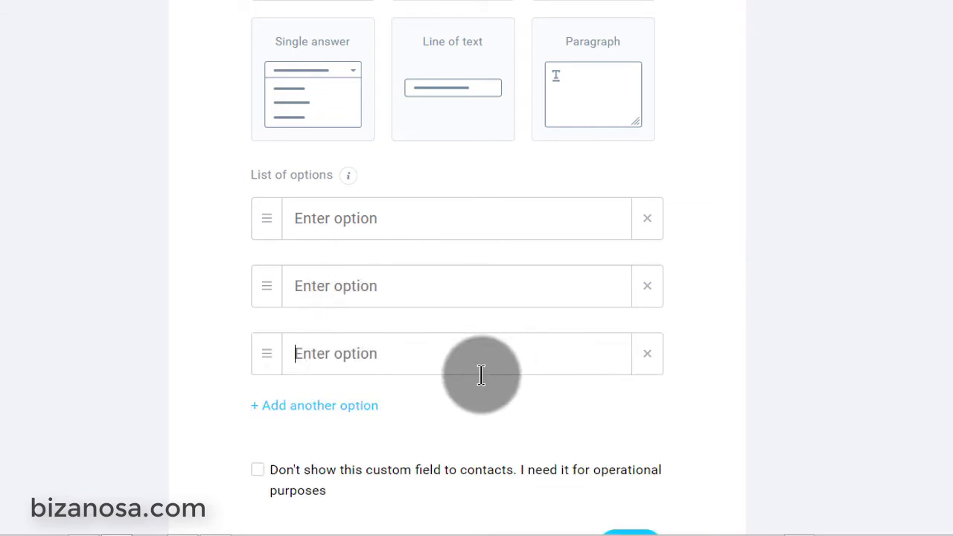
click(653, 359)
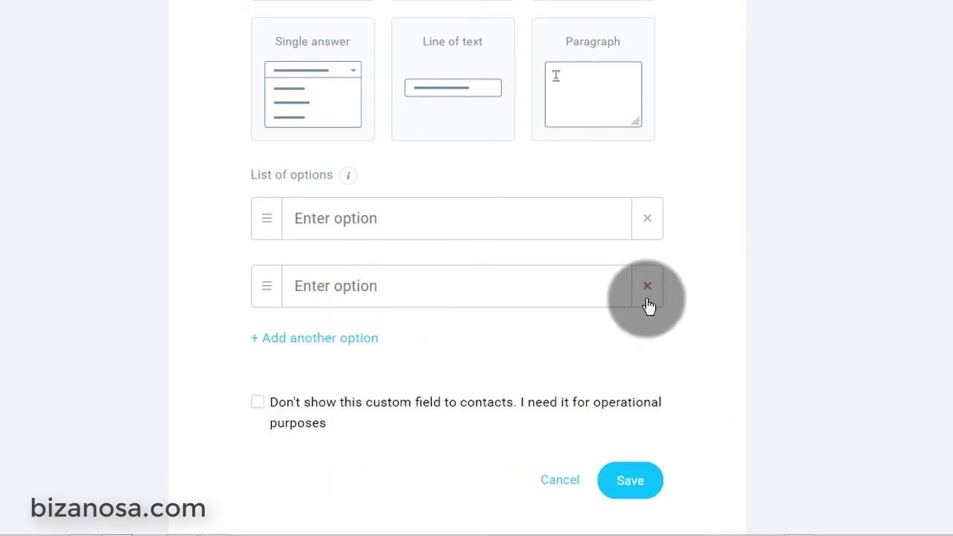
click(647, 289)
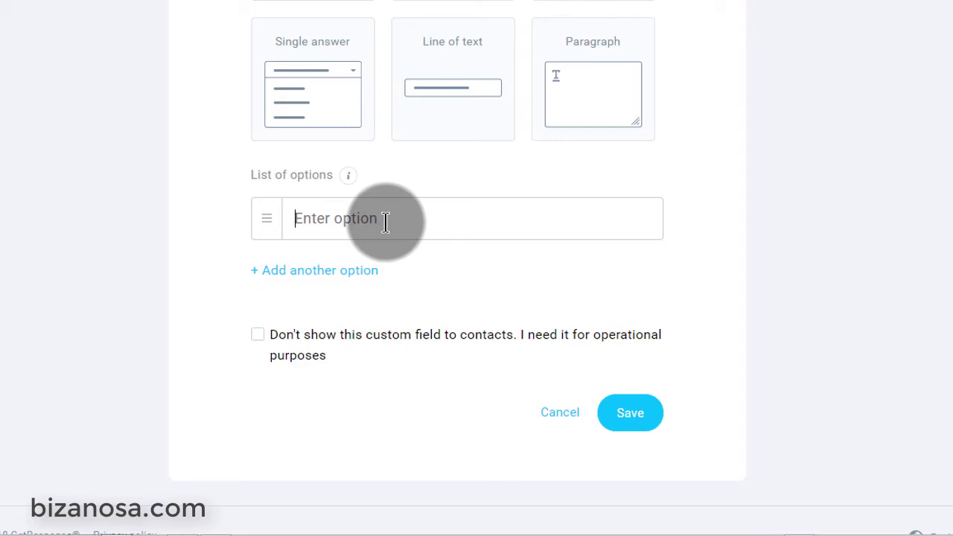
text(I accept terms)
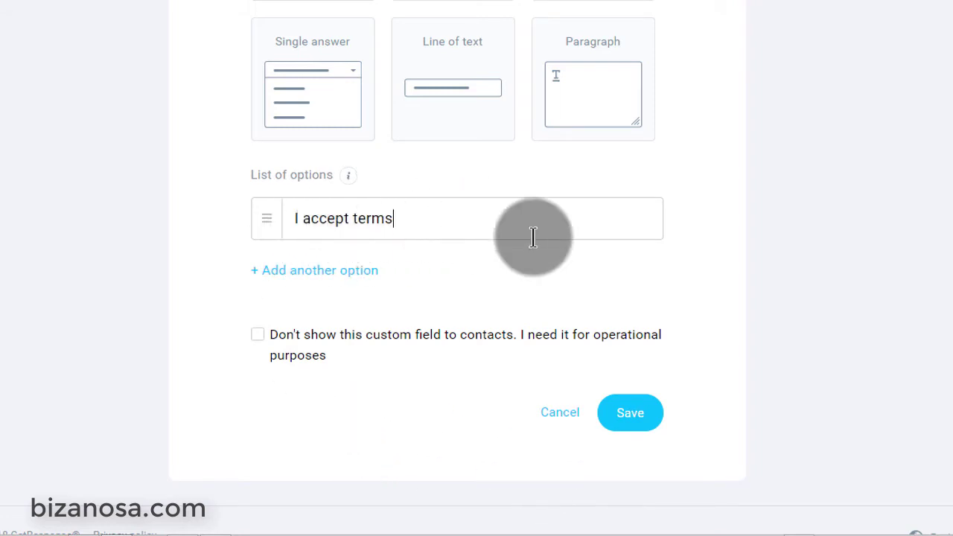
- Save the new terms custom field
click(634, 420)
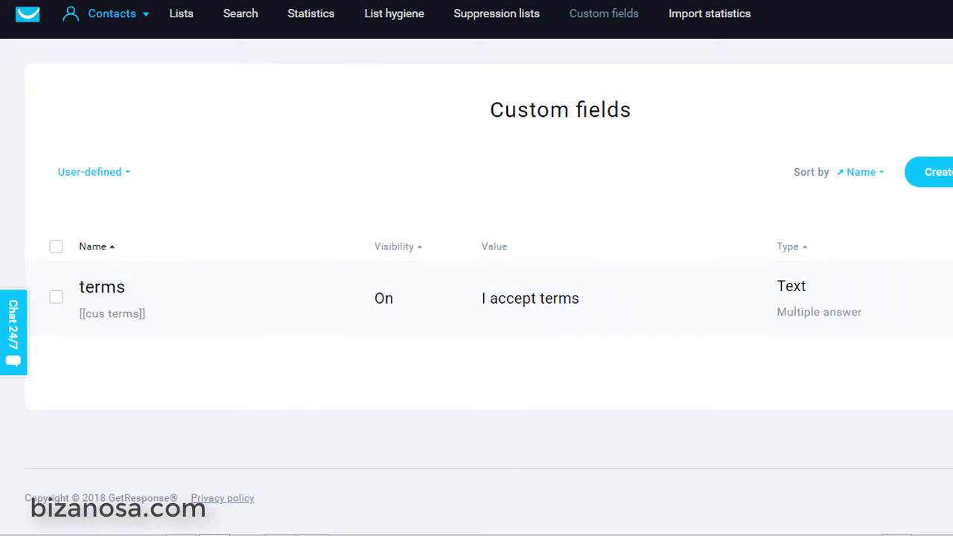
scroll(169, 108, up, 3)
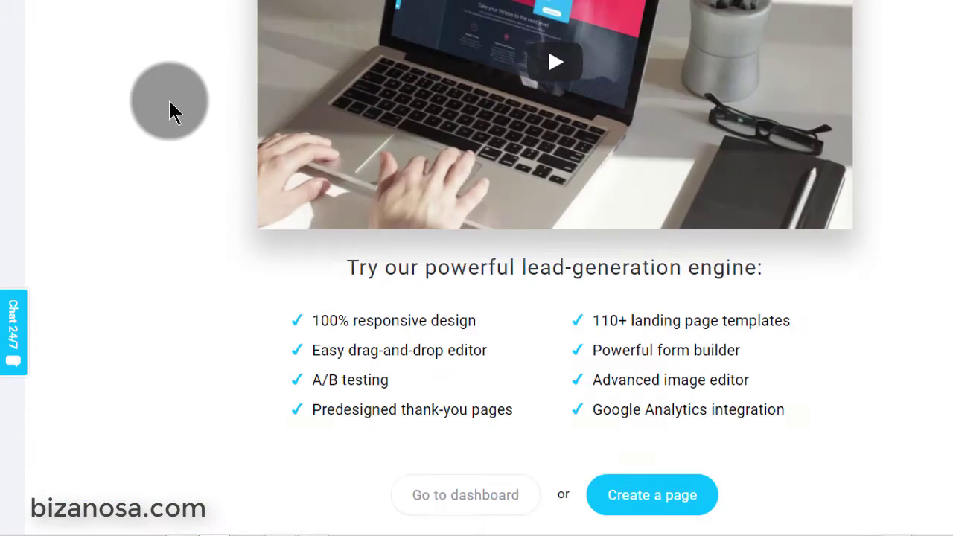
scroll(171, 101, up, 4)
scroll(186, 108, down, 6)
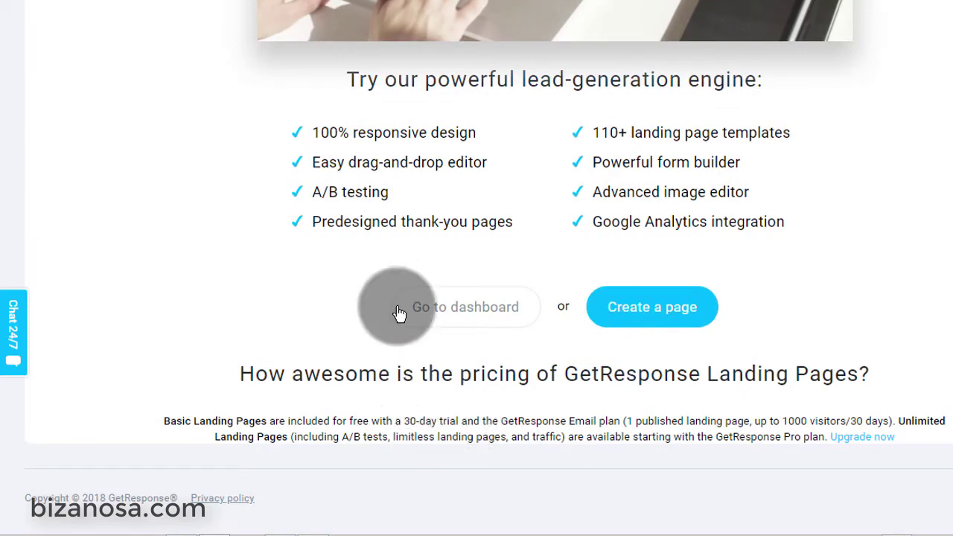
- Create a landing page named 'sample' from the Integrated Legal Services template
click(652, 309)
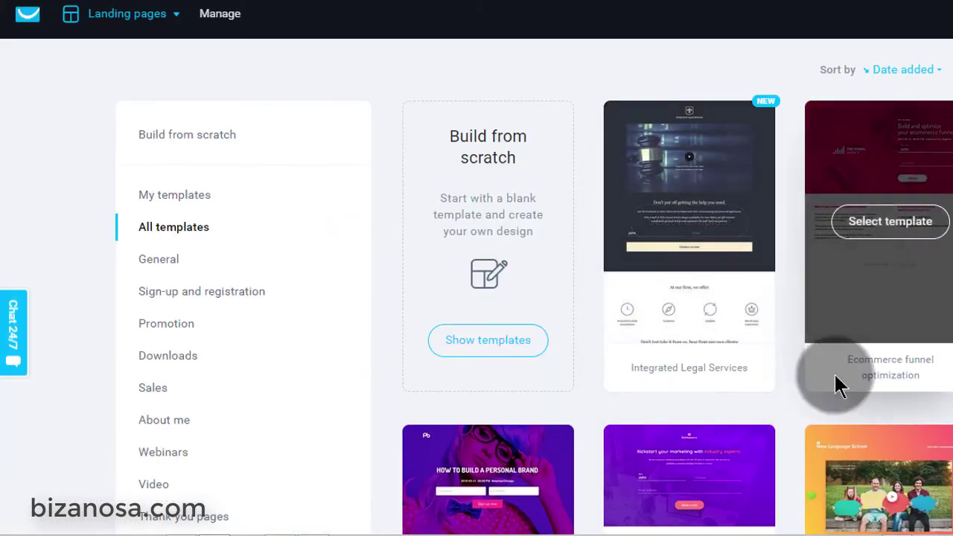
click(690, 222)
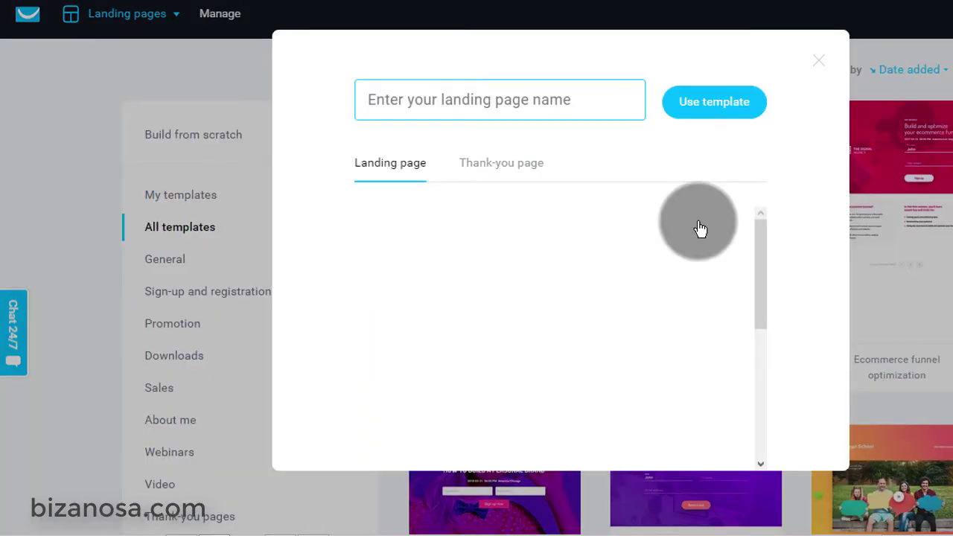
click(436, 99)
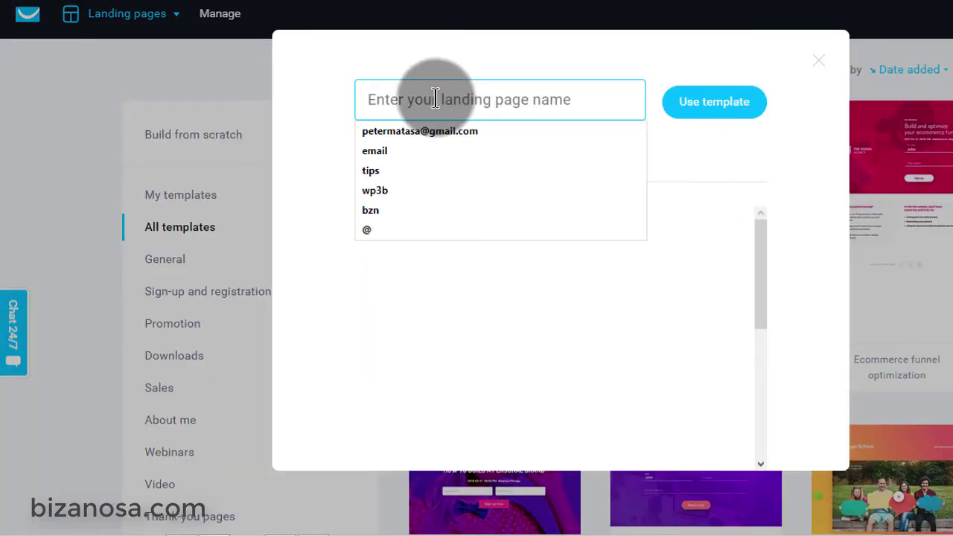
text(sample)
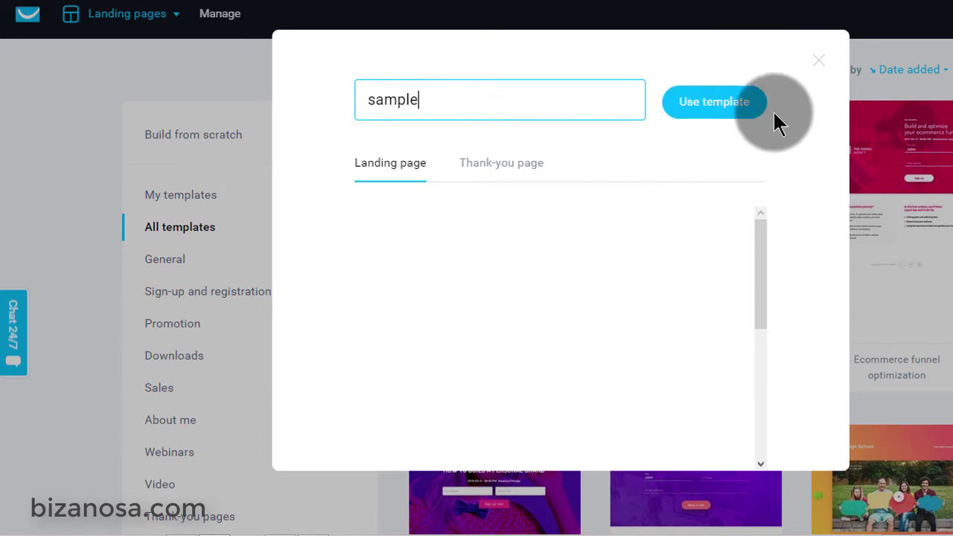
click(729, 107)
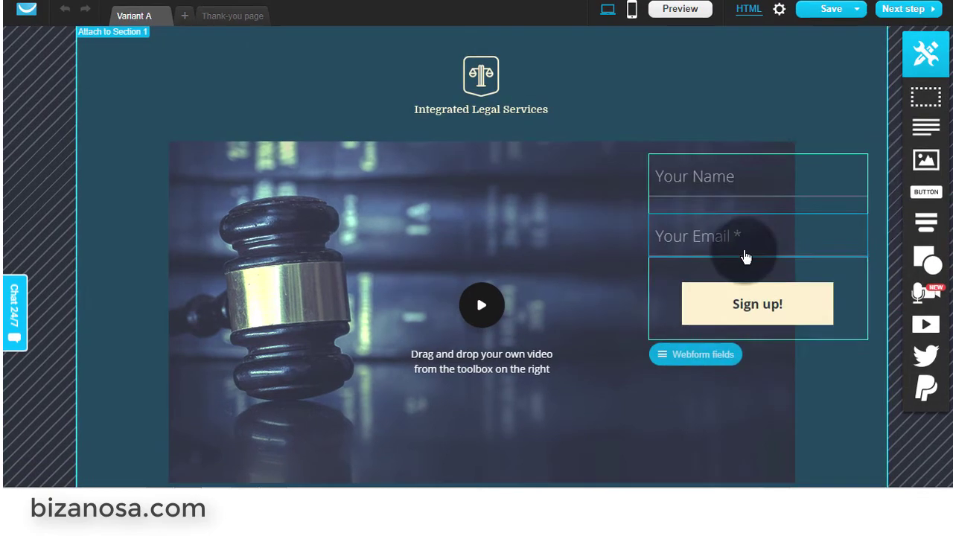
- Add a signup webform to the header section and select the contact form below
mouse_move(925, 224)
mouse_down()
mouse_move(549, 290)
mouse_move(930, 257)
mouse_move(308, 372)
mouse_up()
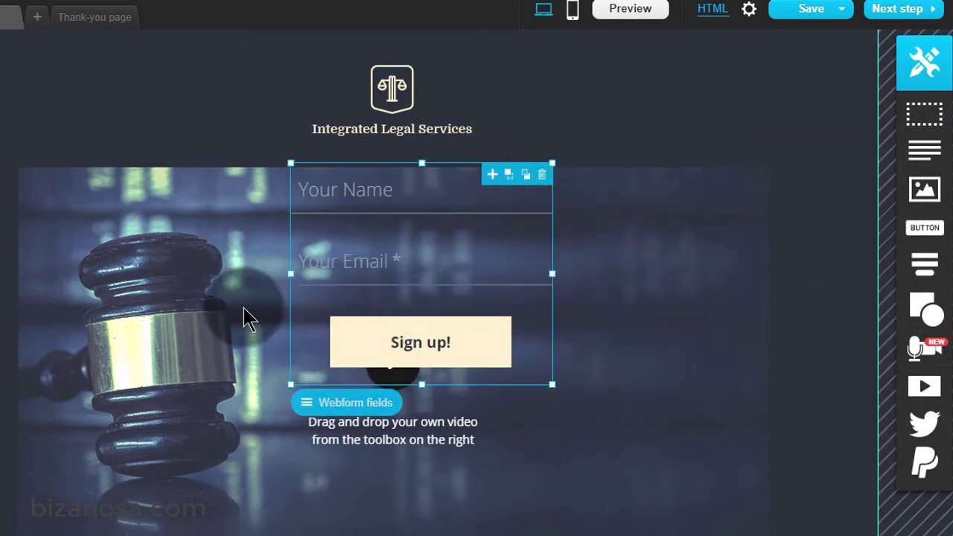
scroll(682, 267, down, 5)
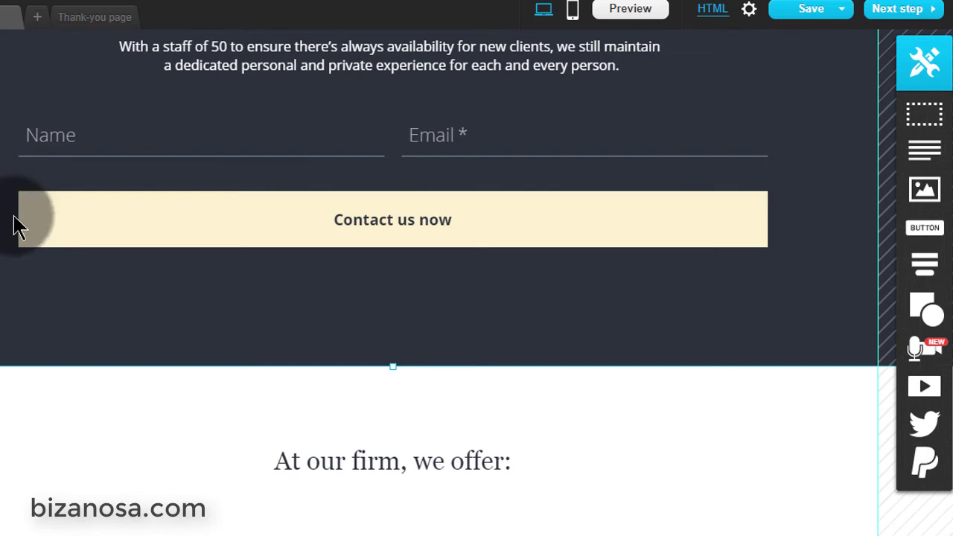
click(78, 171)
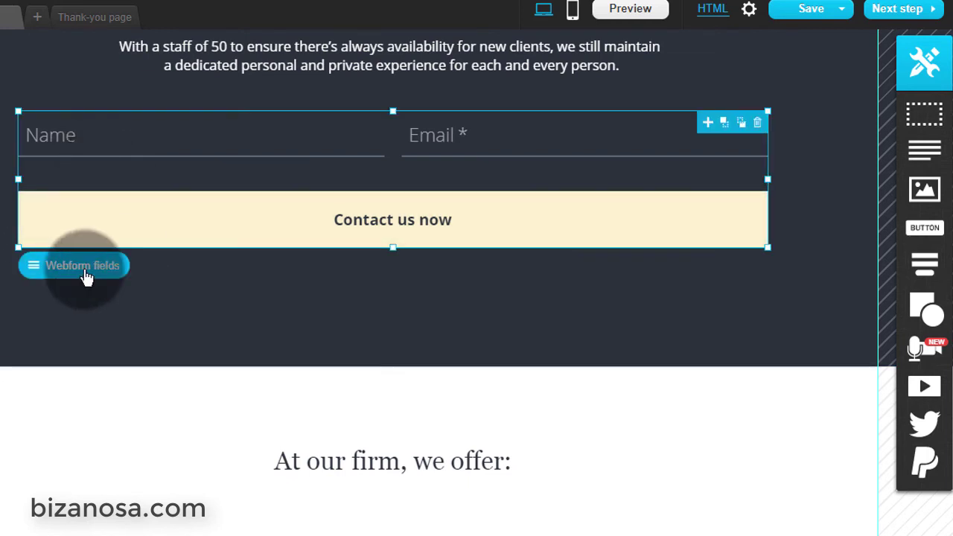
- Add the terms field to the contact form's webform fields
click(82, 273)
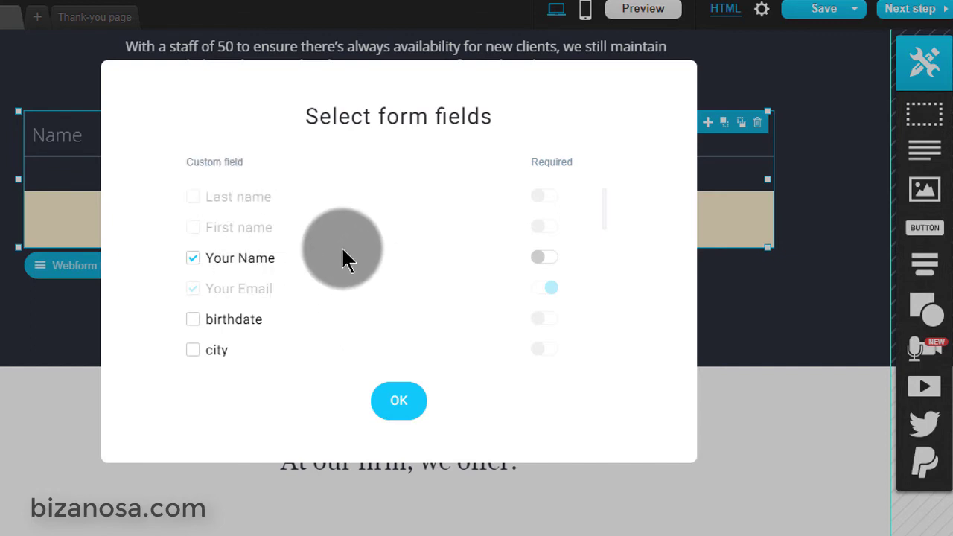
scroll(333, 238, down, 3)
scroll(331, 235, down, 2)
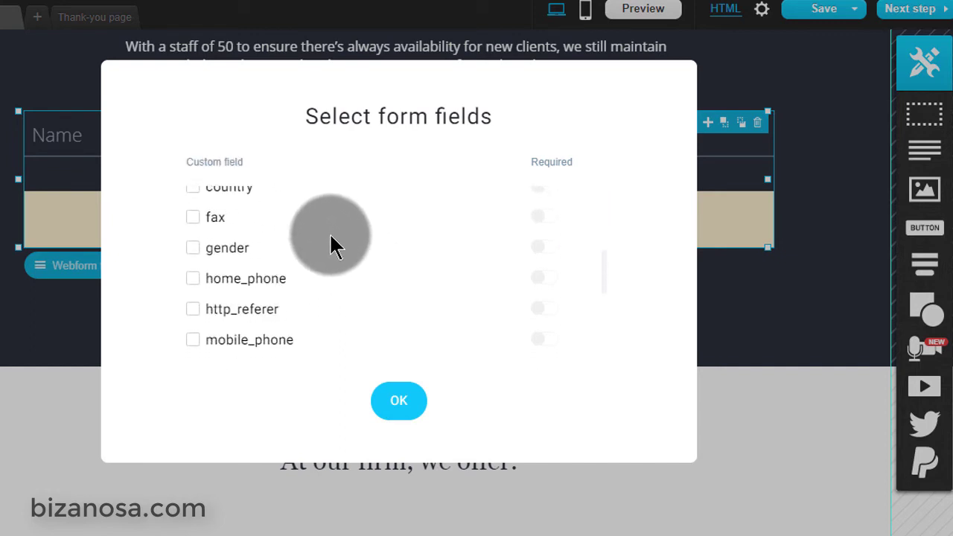
scroll(331, 235, down, 2)
scroll(331, 238, down, 3)
scroll(331, 238, down, 2)
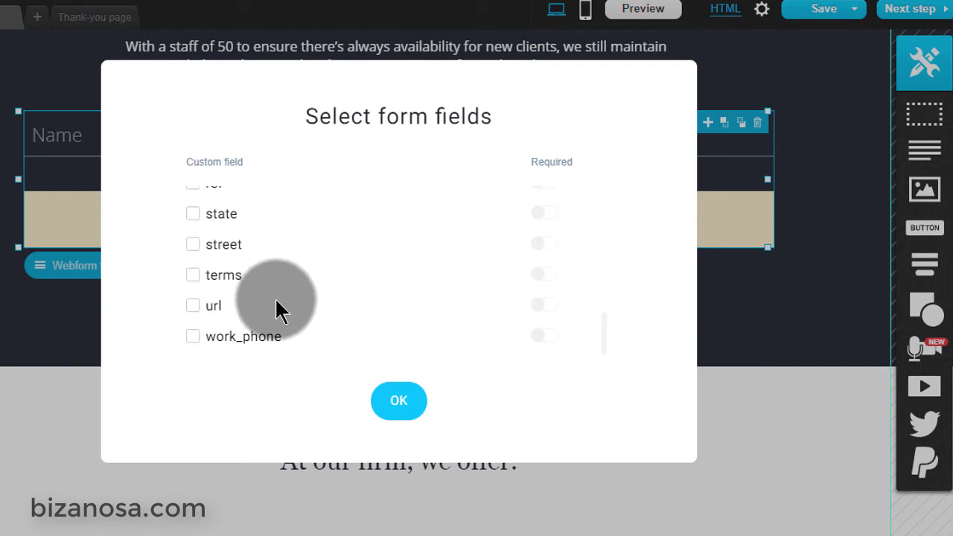
click(193, 277)
click(399, 402)
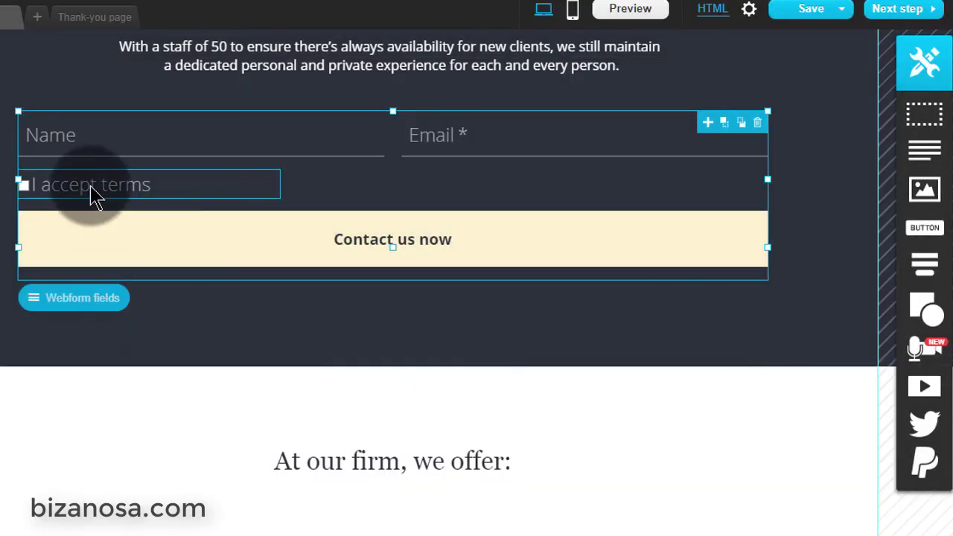
- Settle 'I accept terms' above Contact us now, making the contact form taller
mouse_move(94, 192)
mouse_down()
mouse_move(90, 207)
mouse_move(119, 276)
mouse_up()
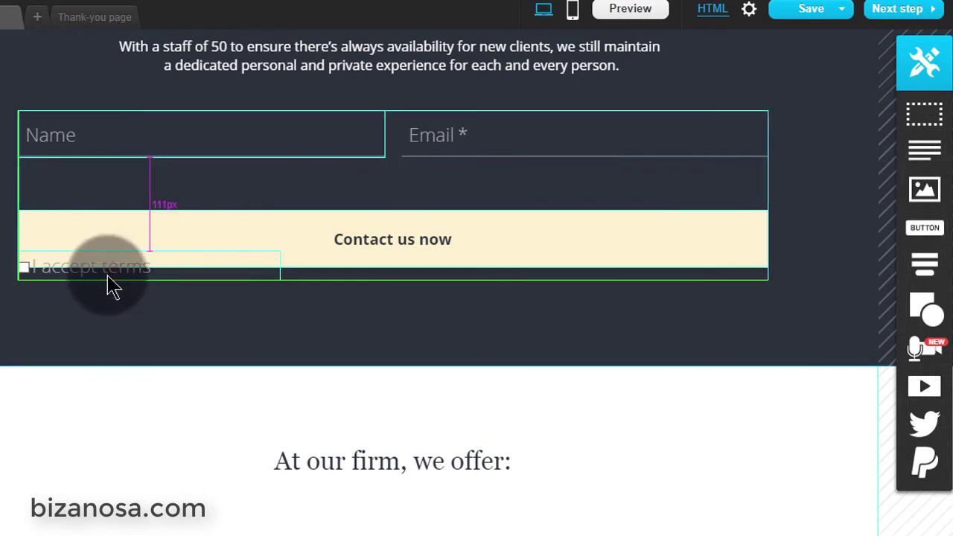
mouse_move(111, 283)
mouse_down()
mouse_move(110, 330)
mouse_move(111, 201)
mouse_move(168, 187)
mouse_move(111, 171)
mouse_move(116, 201)
mouse_up()
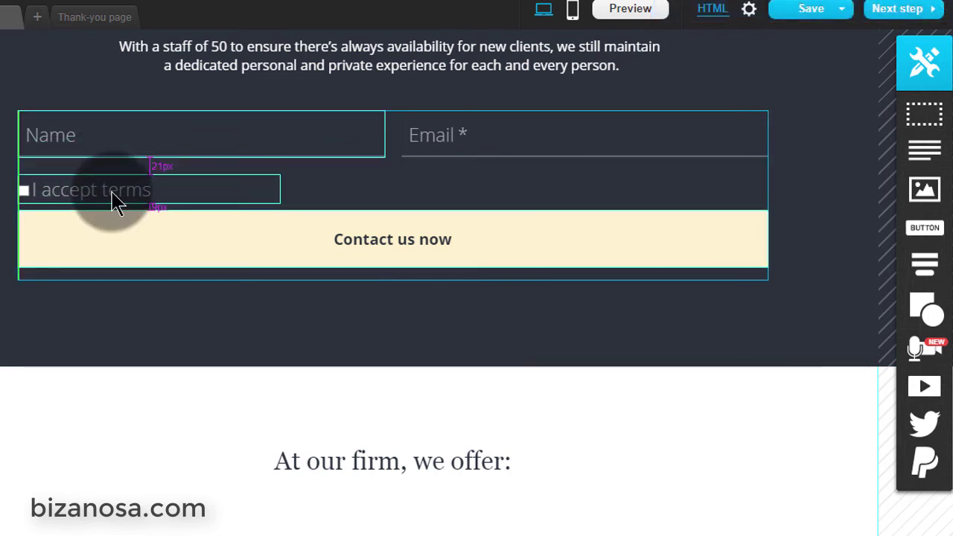
click(192, 275)
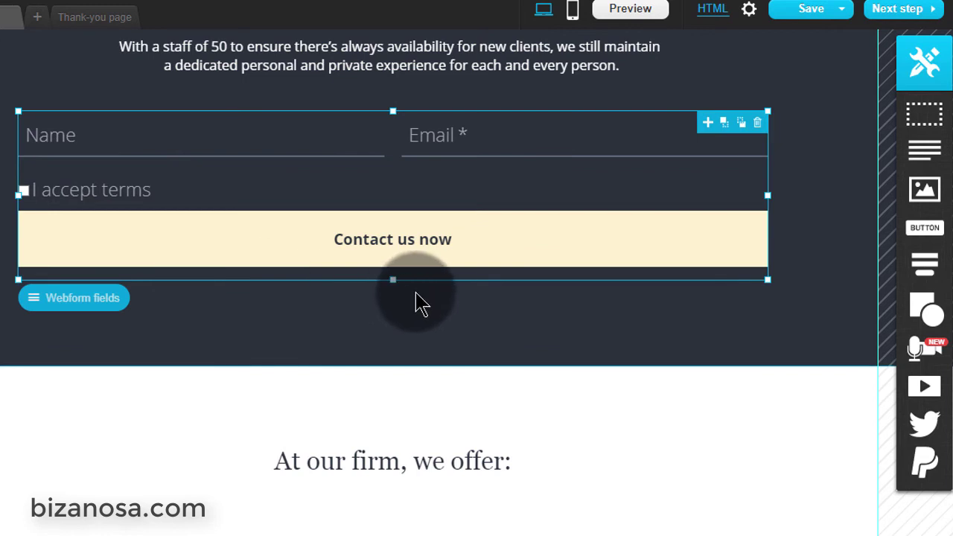
mouse_move(393, 280)
mouse_down()
mouse_move(405, 358)
mouse_move(394, 349)
mouse_up()
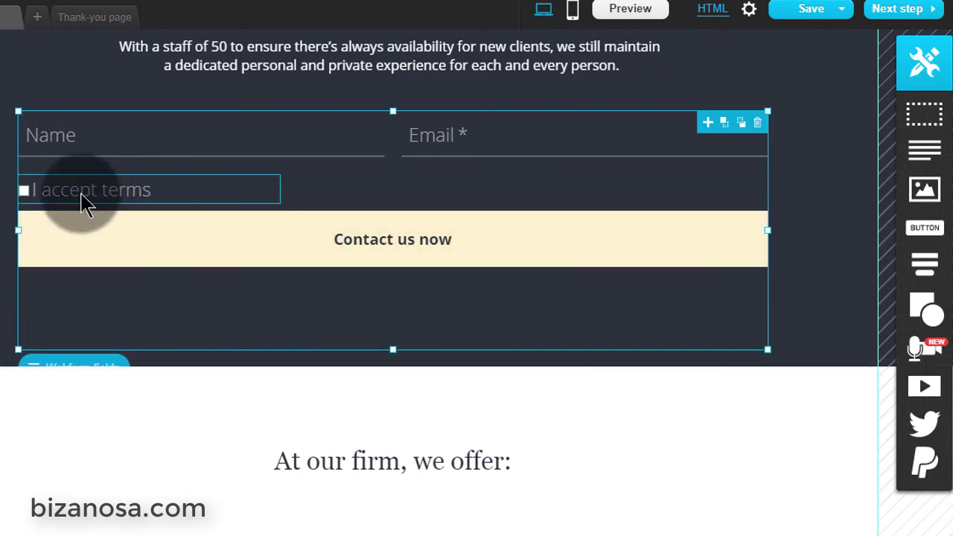
mouse_move(86, 202)
mouse_down()
mouse_move(98, 319)
mouse_move(116, 309)
mouse_move(111, 206)
mouse_up()
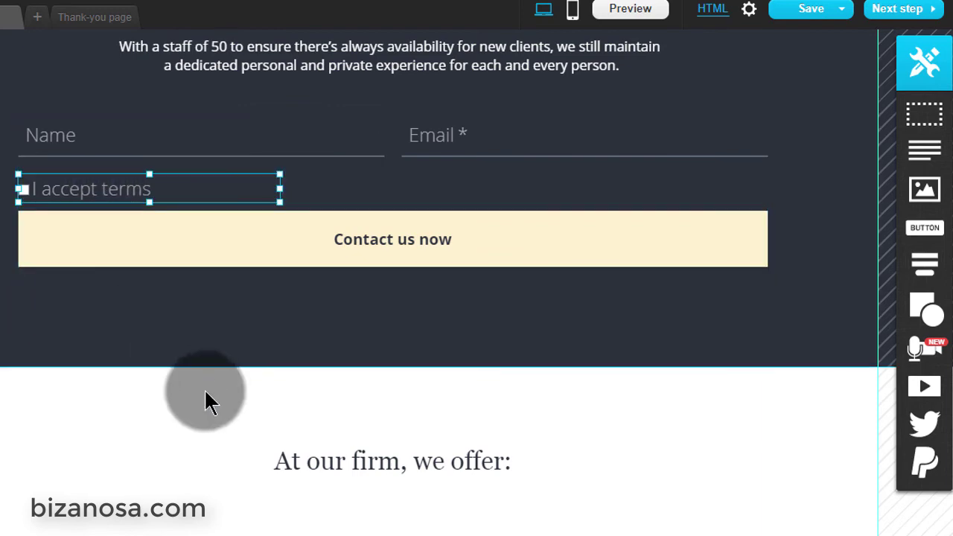
scroll(206, 398, up, 5)
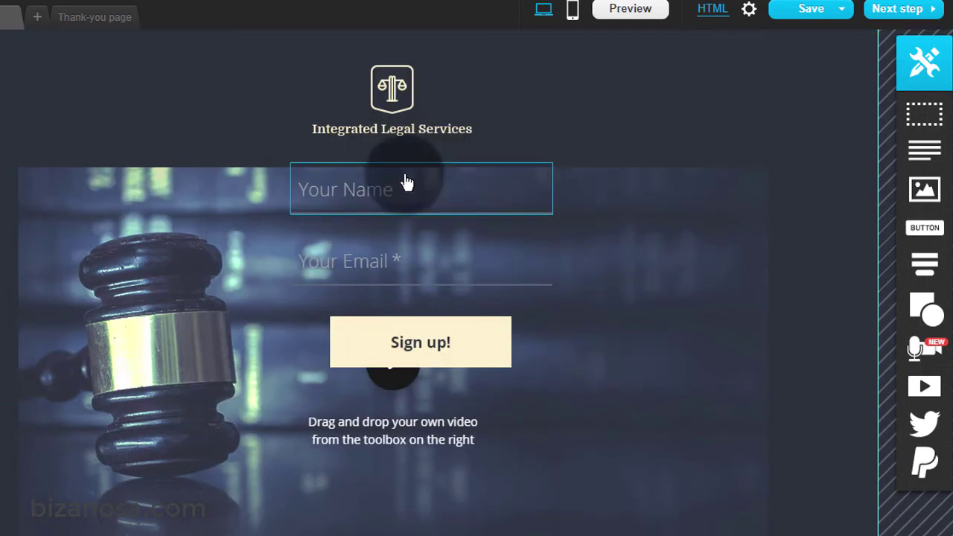
- Move the header form top-left, add the terms field, and place it above Sign up!
drag(312, 336, 71, 203)
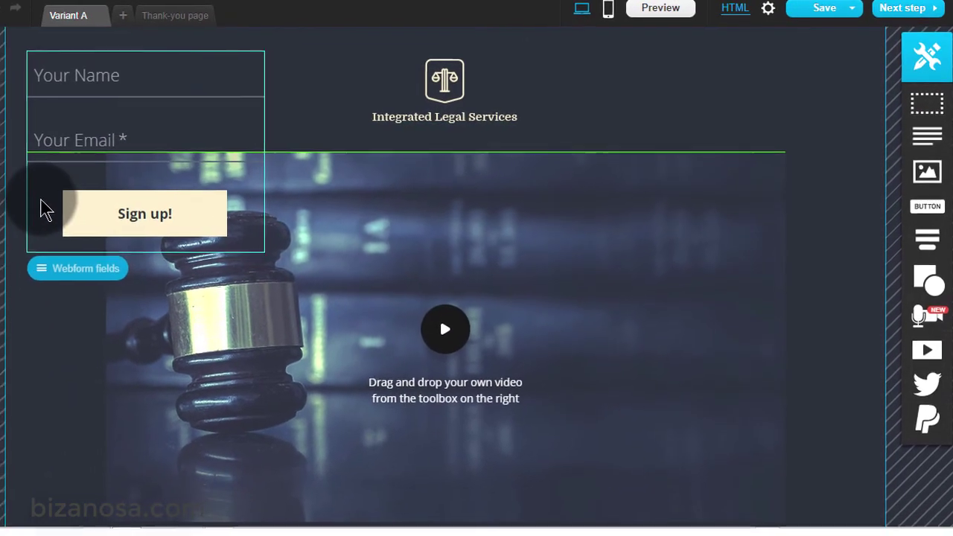
drag(58, 207, 59, 207)
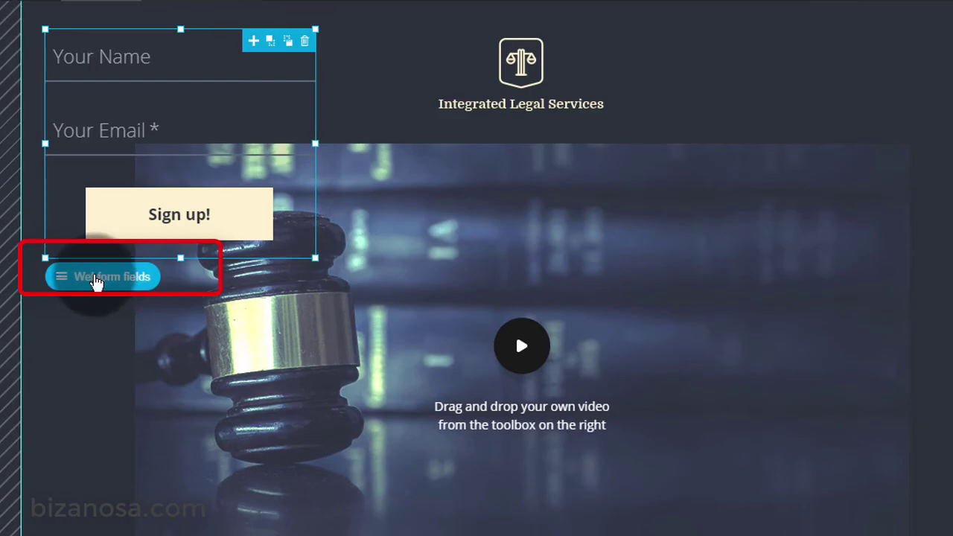
click(71, 267)
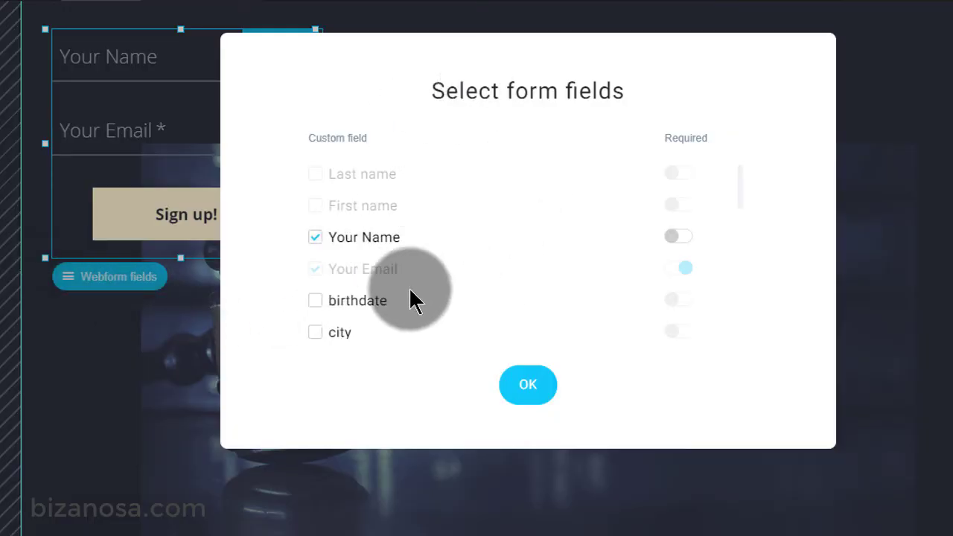
scroll(405, 294, down, 2)
scroll(398, 290, down, 3)
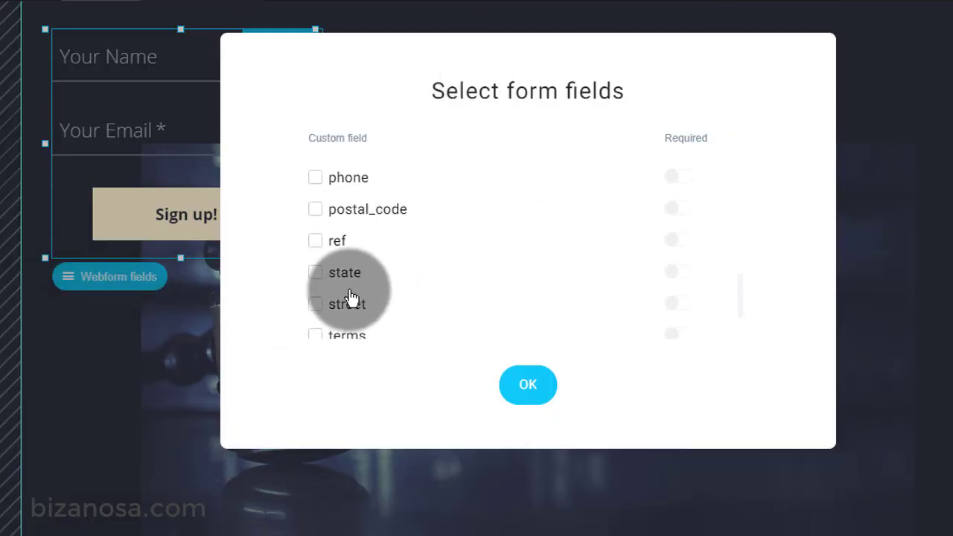
scroll(373, 302, down, 3)
click(315, 255)
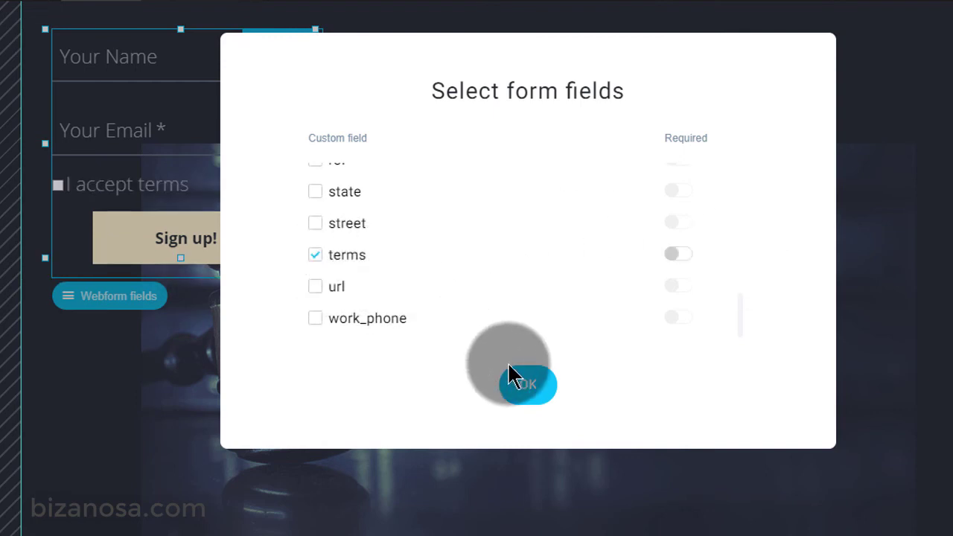
click(528, 387)
mouse_move(90, 187)
mouse_down()
mouse_move(147, 287)
mouse_move(147, 167)
mouse_move(146, 179)
mouse_up()
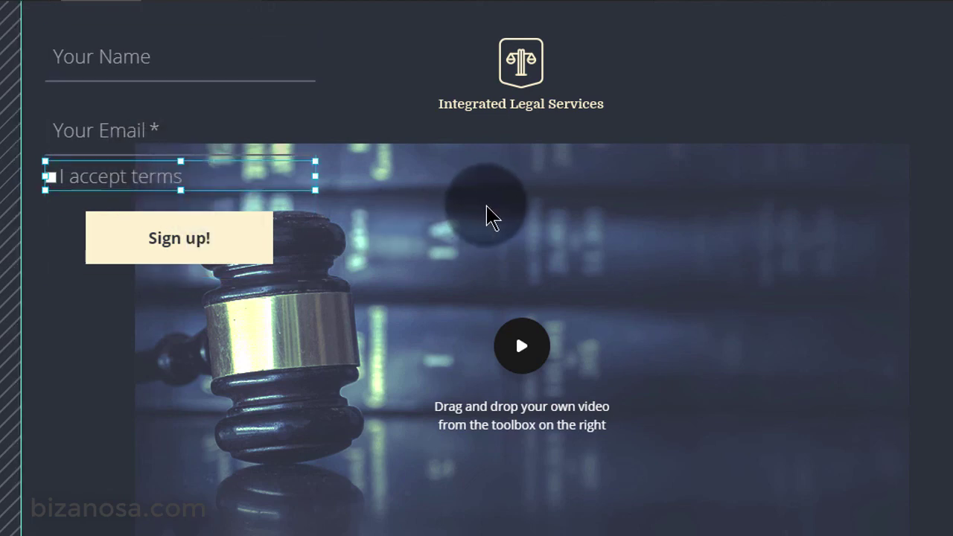